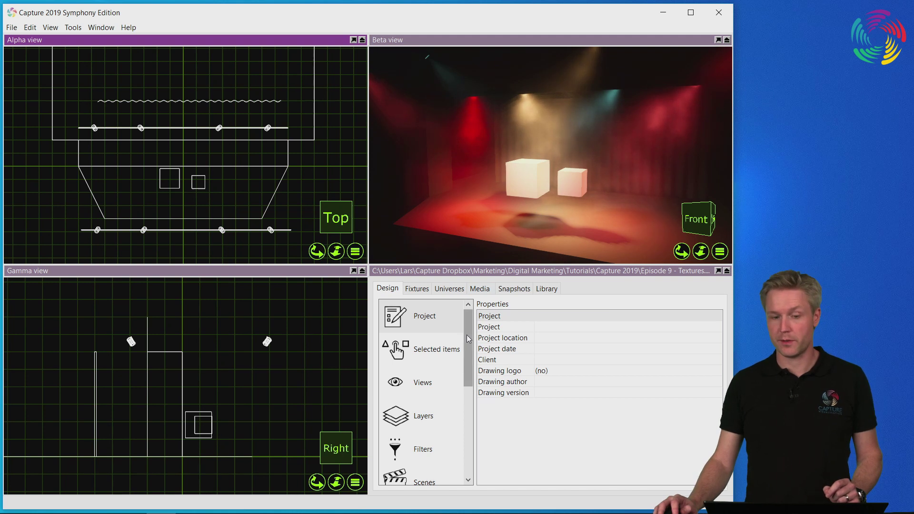
# Add a new material named Cubes in Design > Materials and select its Texture image property
pyautogui.scroll(-3, 420, 368)
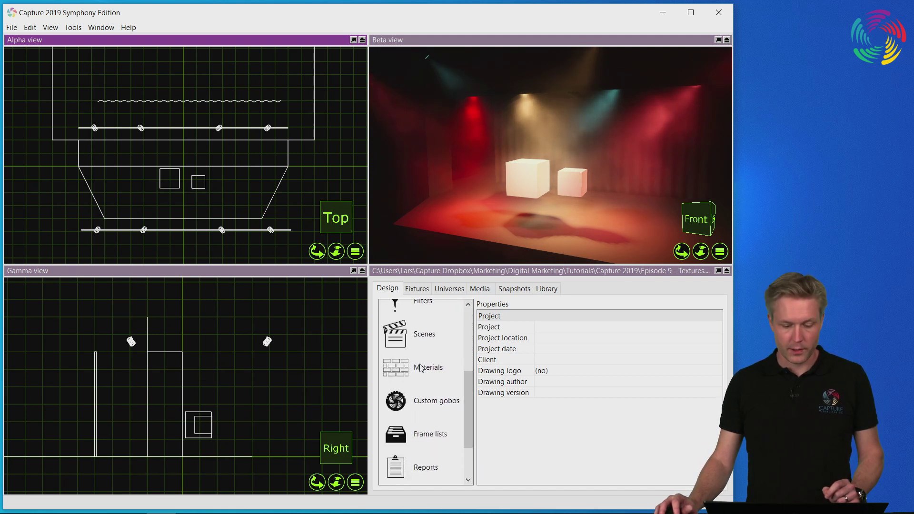
pyautogui.click(420, 367)
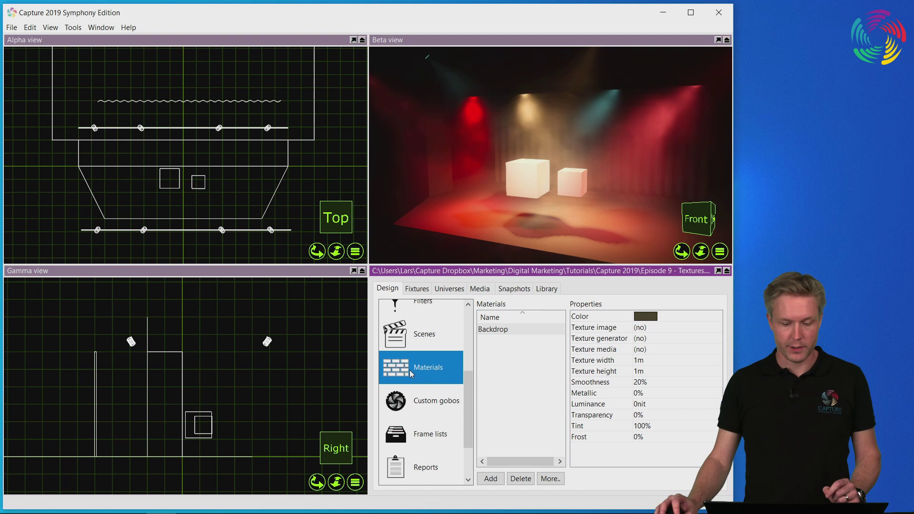
pyautogui.click(491, 478)
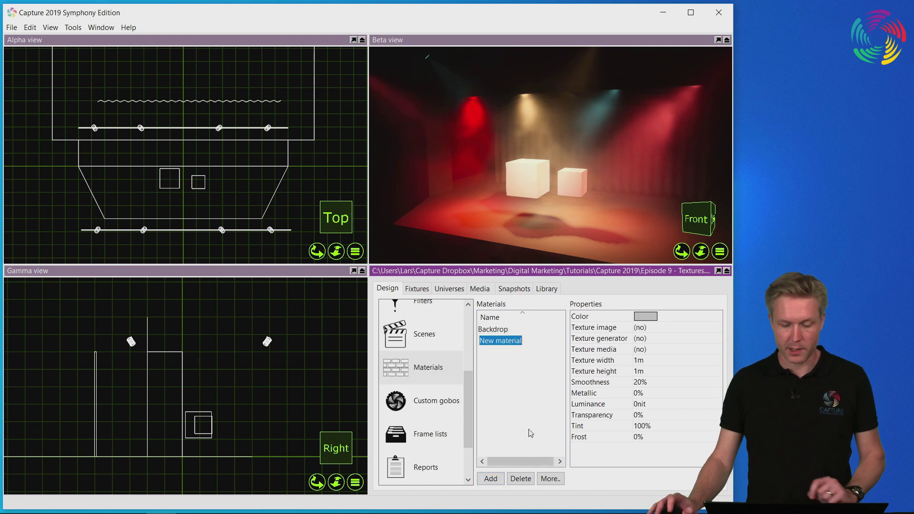
pyautogui.write('Cubes')
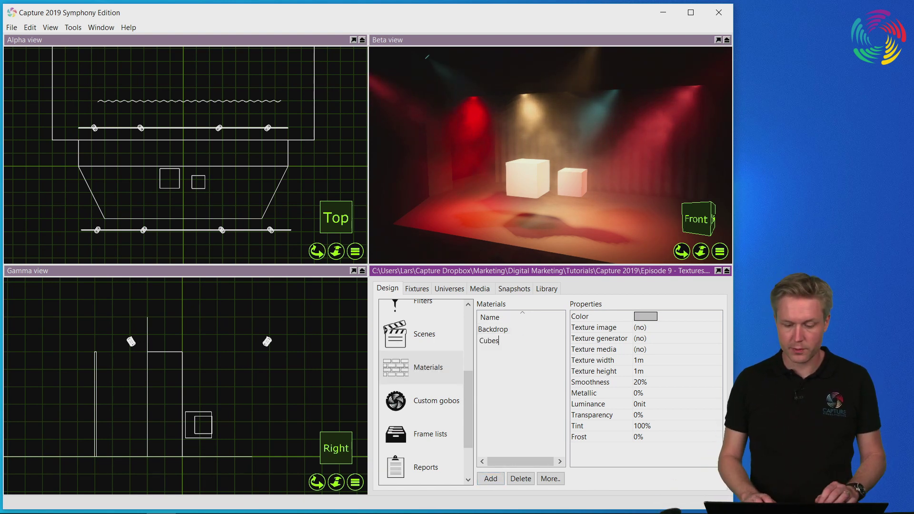
pyautogui.press('Return')
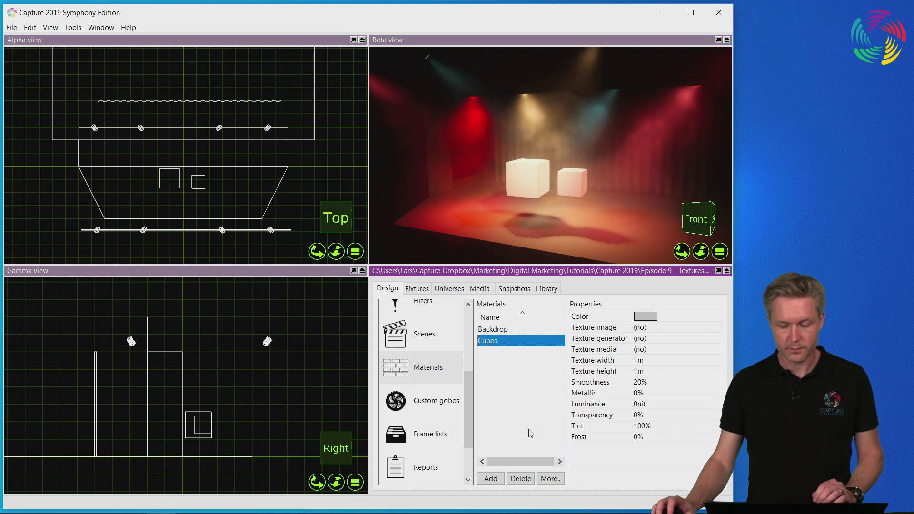
pyautogui.click(629, 327)
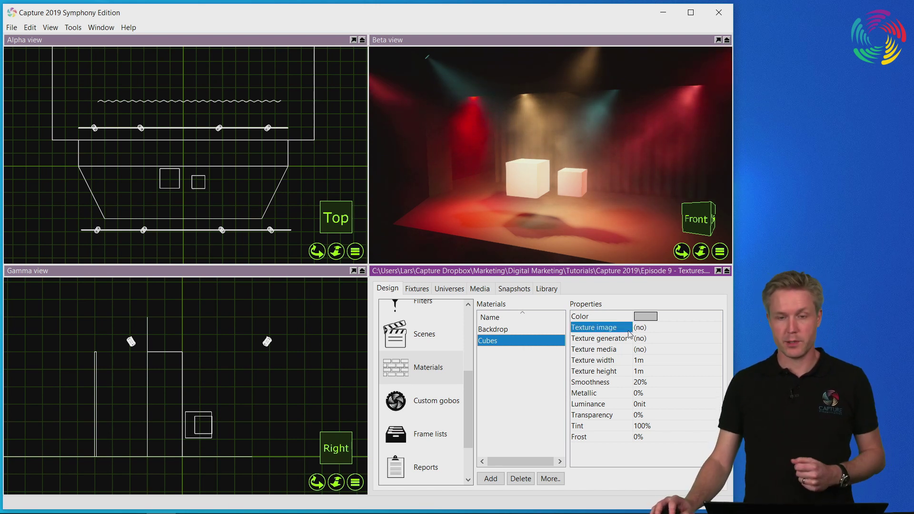
# Load King.png as the Cubes material's texture image
pyautogui.doubleClick(629, 331)
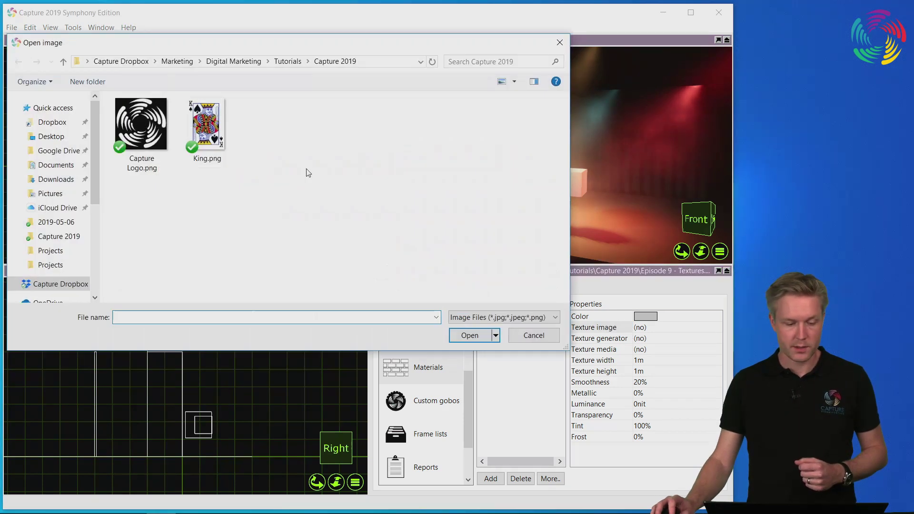
pyautogui.click(206, 127)
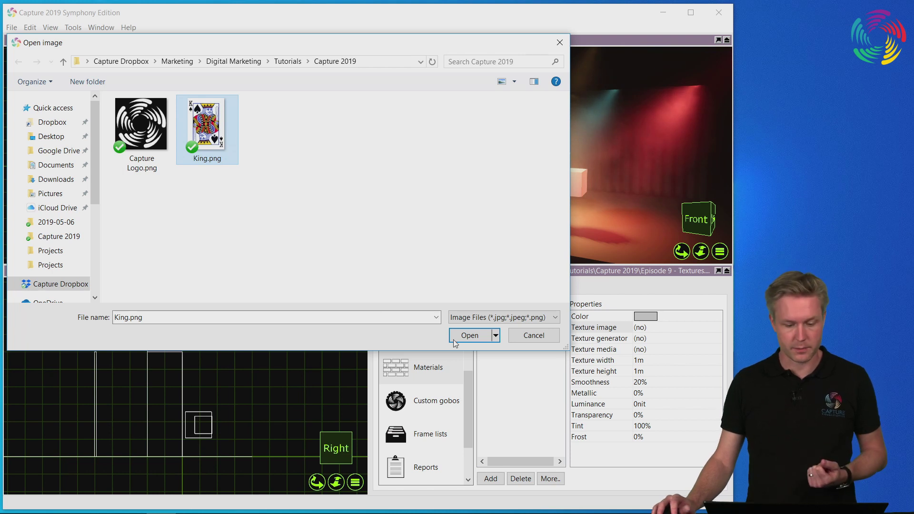
pyautogui.click(470, 336)
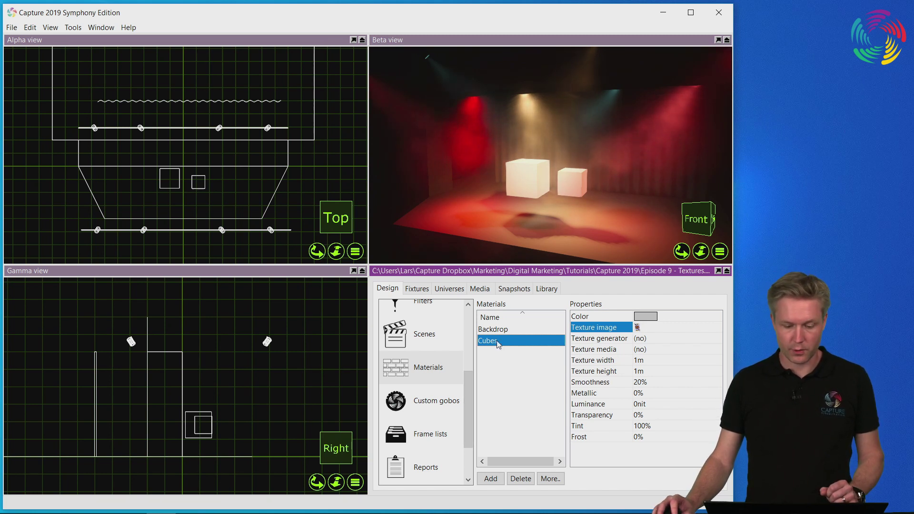
# Apply the Cubes material to the larger left cube and inspect its King card texture
pyautogui.click(533, 179)
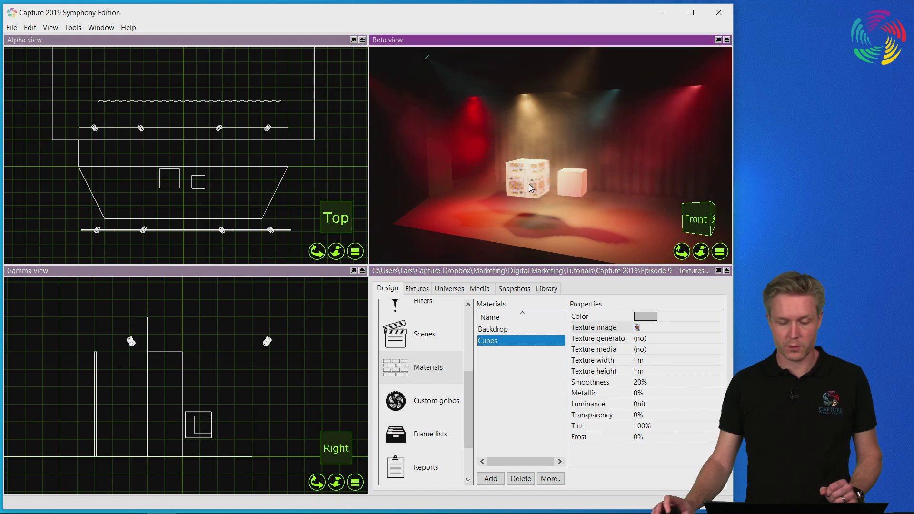
pyautogui.scroll(5, 529, 184)
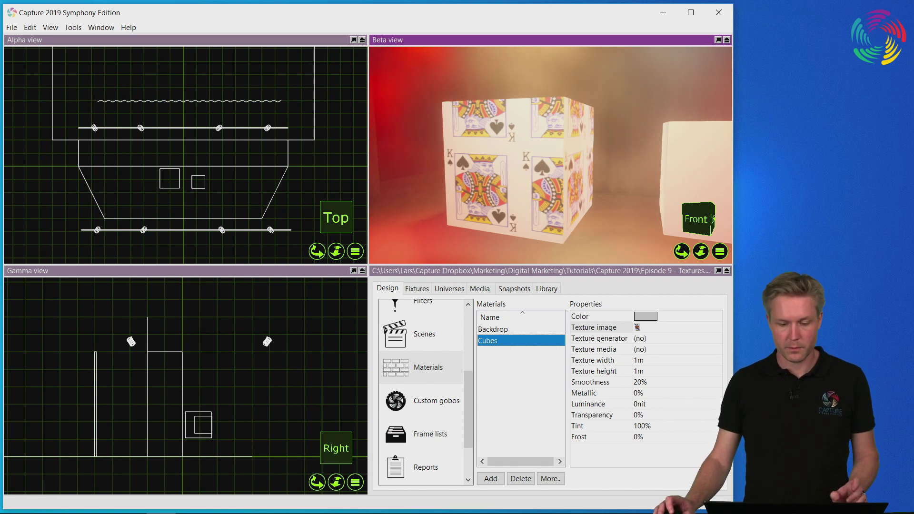
pyautogui.moveTo(529, 185); pyautogui.dragTo(481, 176)
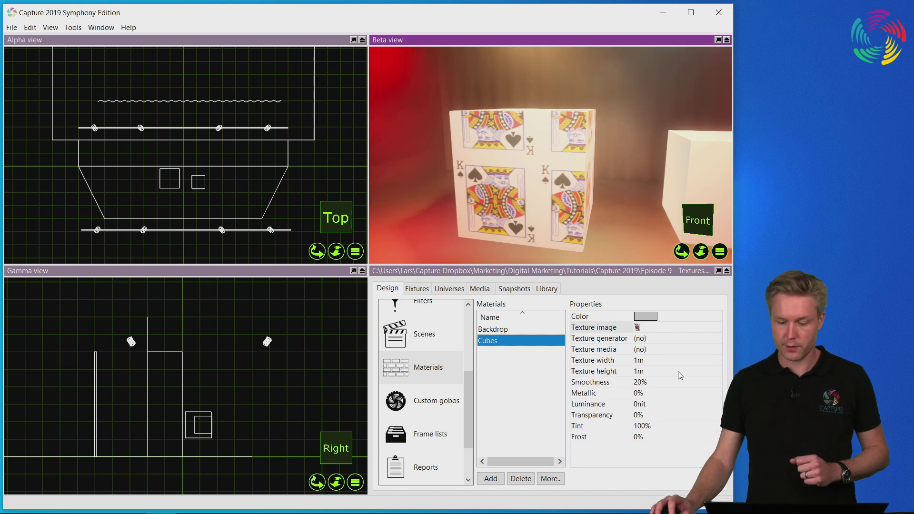
# Try a Cubes texture width of 80cm
pyautogui.click(628, 361)
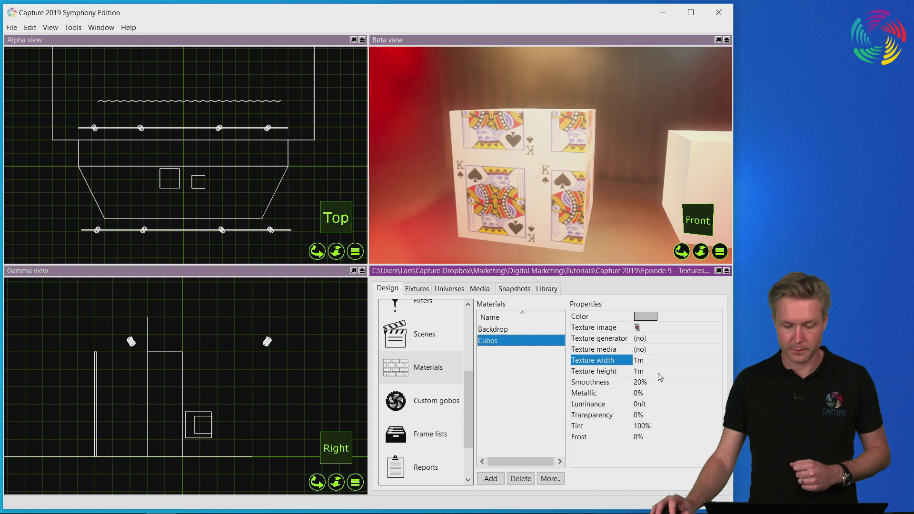
pyautogui.click(664, 360)
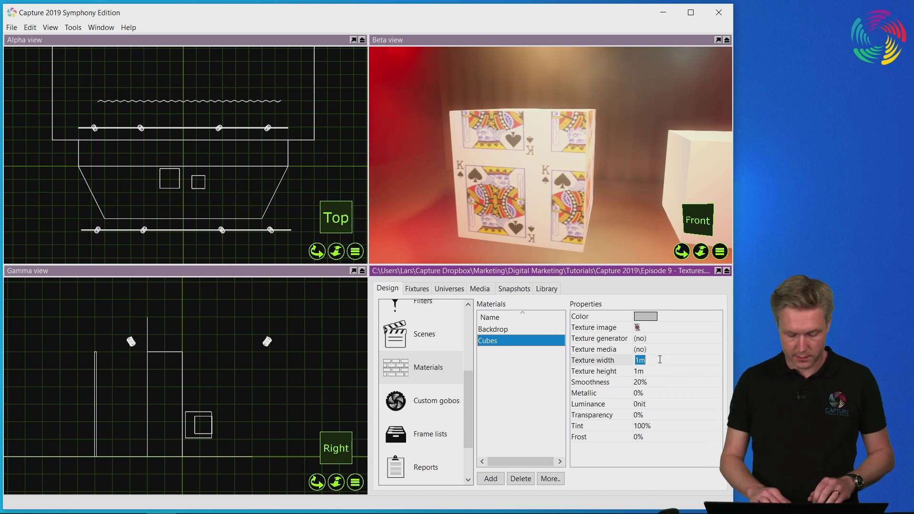
pyautogui.write('80cm')
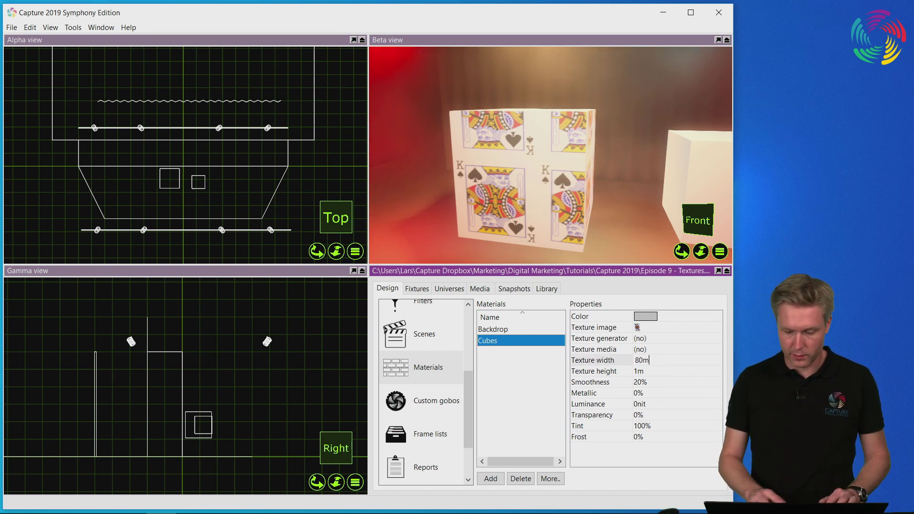
pyautogui.press('Return')
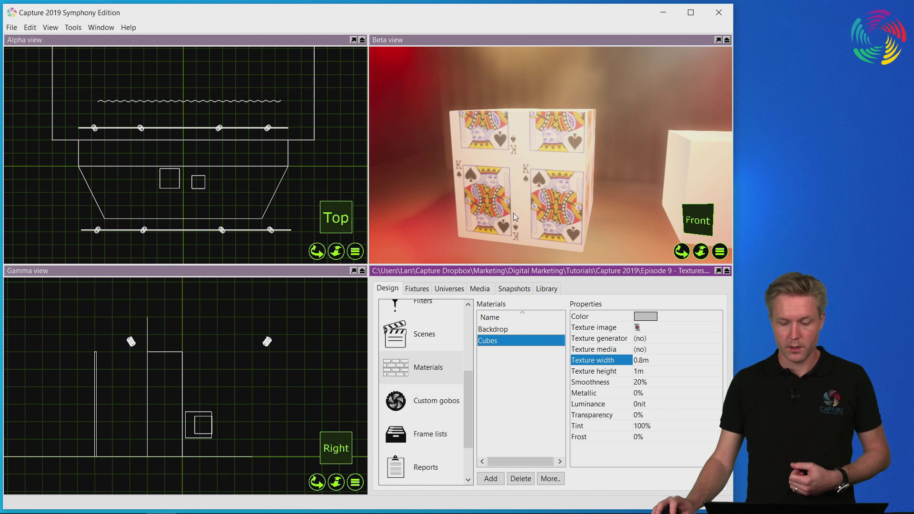
# Set the texture width back to 1m and select the card-textured cube
pyautogui.click(660, 362)
pyautogui.write('1m')
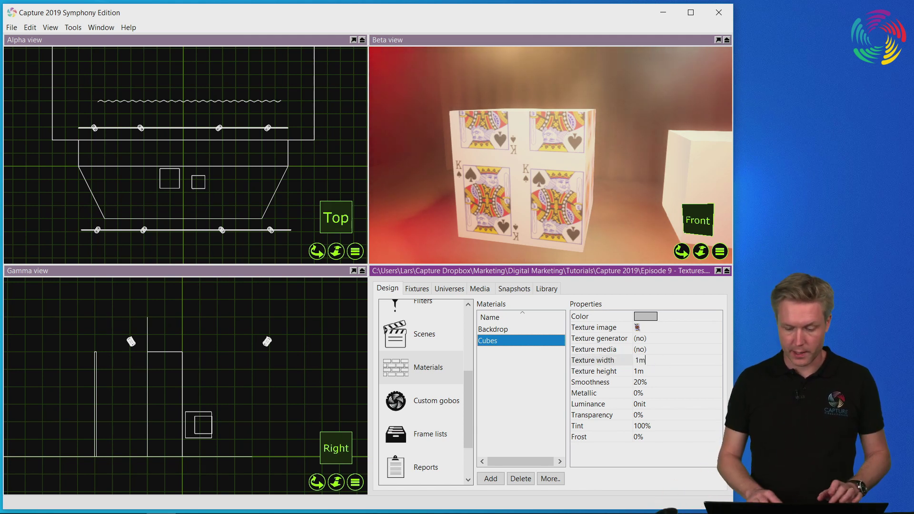
pyautogui.press('Return')
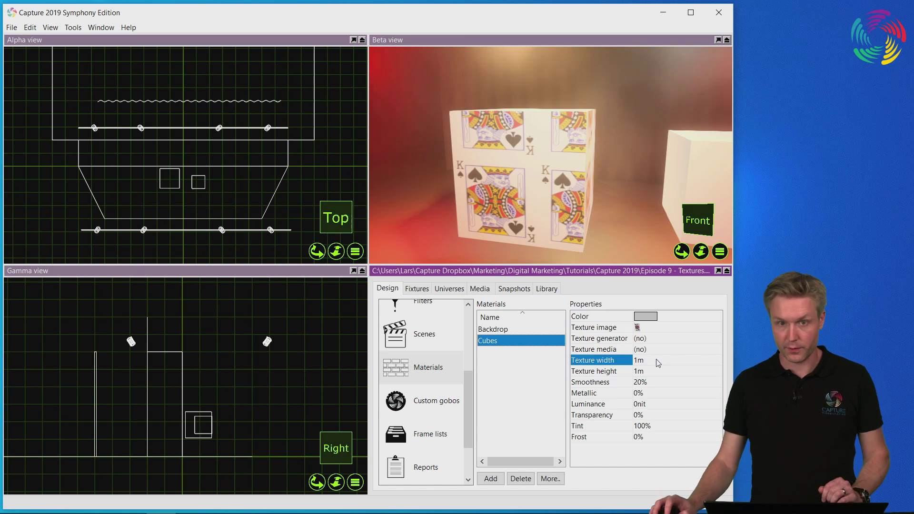
pyautogui.click(492, 169)
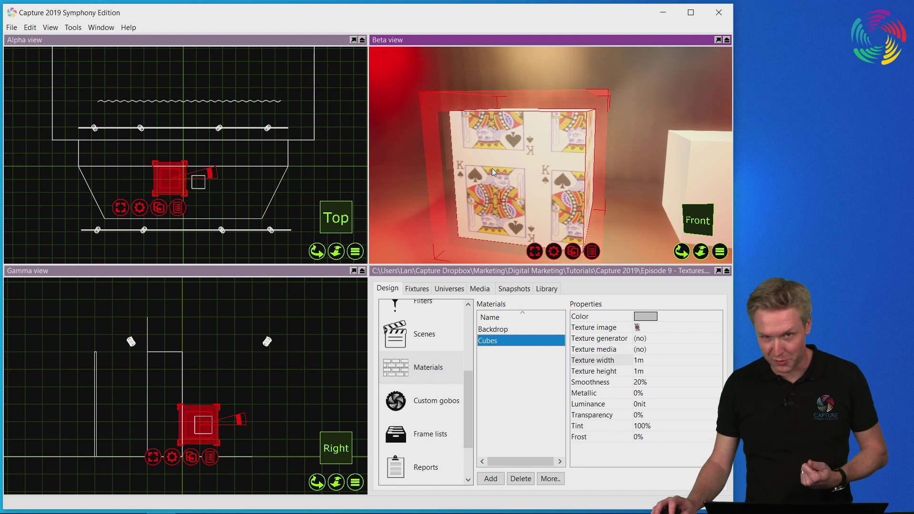
# Start Map material.. on the card cube from its action list in the Alpha view
pyautogui.click(139, 209)
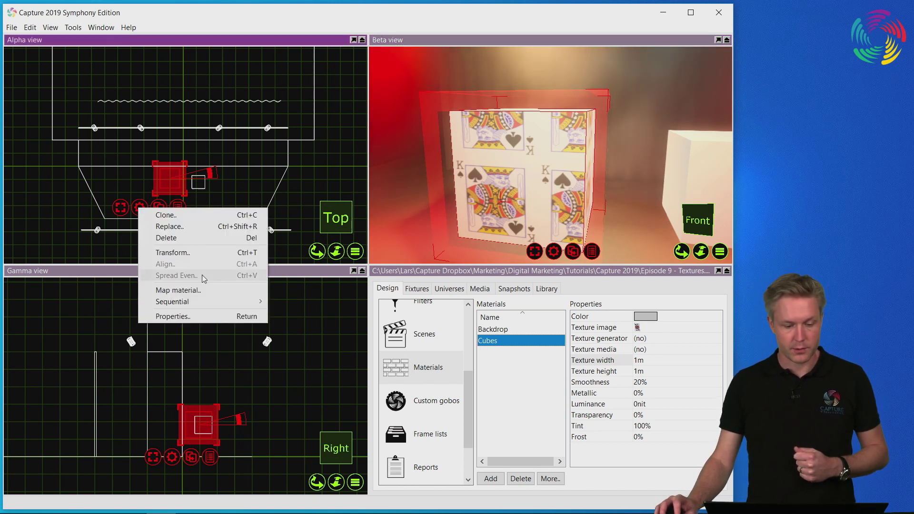
pyautogui.click(202, 290)
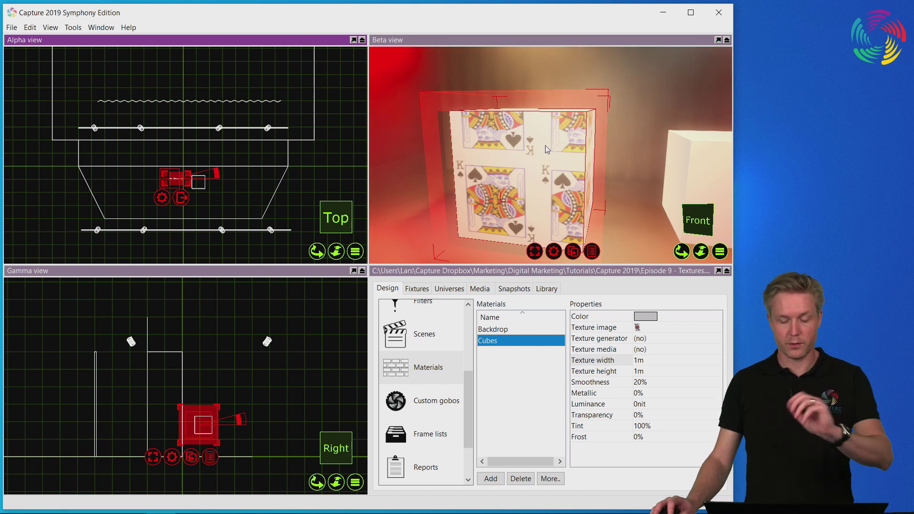
# Turn the Alpha view to face the front and pan to frame the cube
pyautogui.click(355, 251)
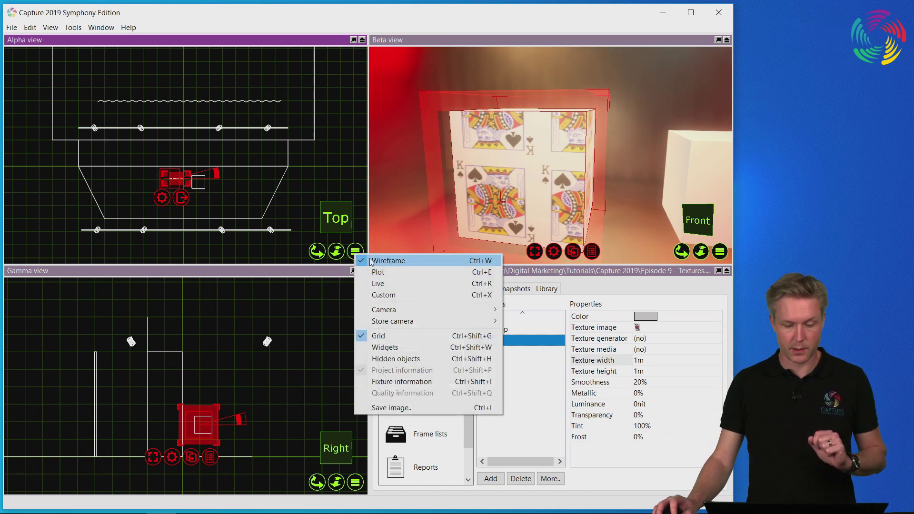
pyautogui.moveTo(435, 310)
pyautogui.click(558, 322)
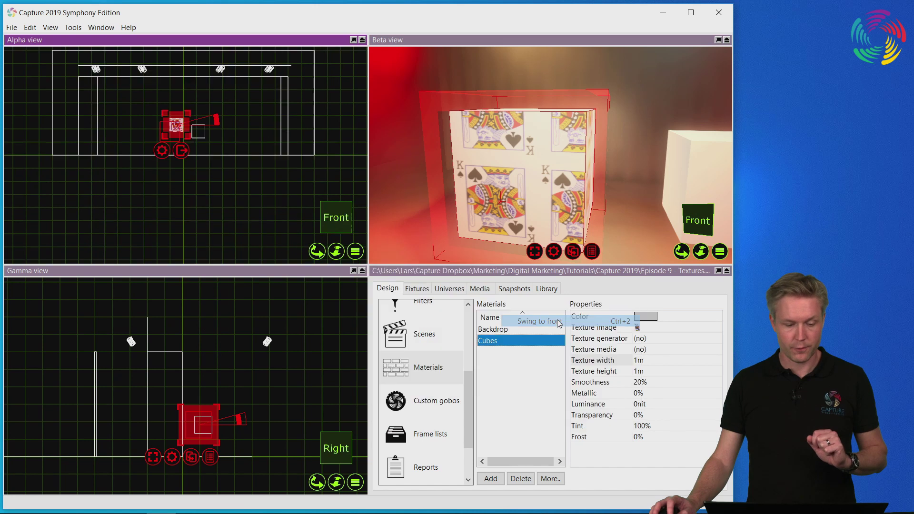
pyautogui.scroll(5, 173, 131)
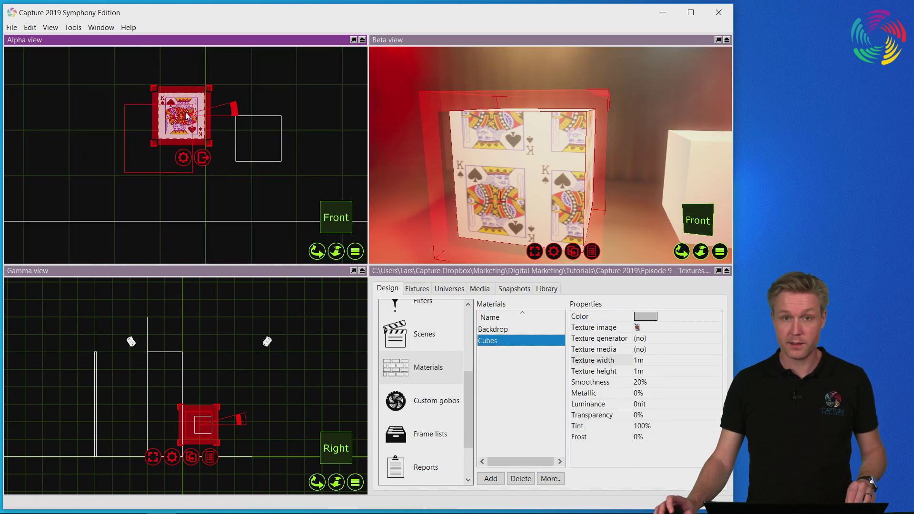
pyautogui.moveTo(188, 116); pyautogui.dragTo(220, 159, button='middle')
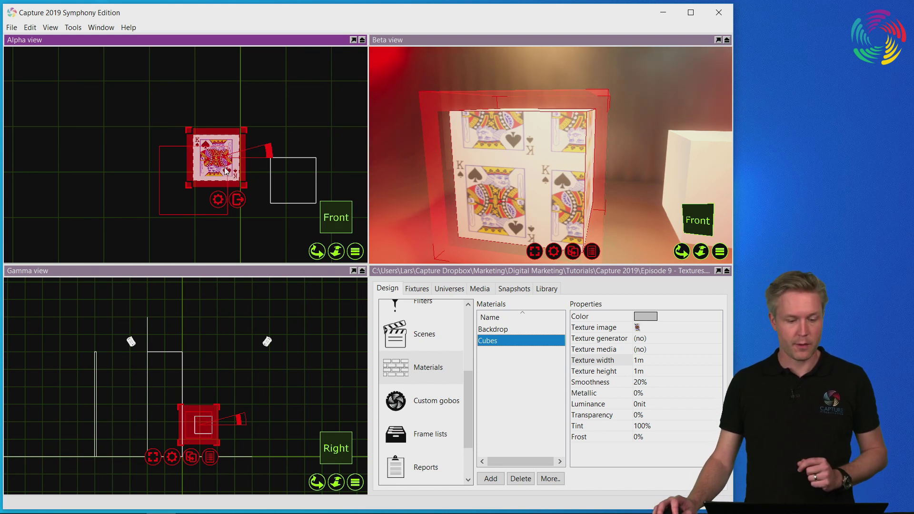
# Reposition the card mapping and enlarge it to 1m476 by 1m745 on the left cube
pyautogui.moveTo(224, 170); pyautogui.dragTo(196, 195)
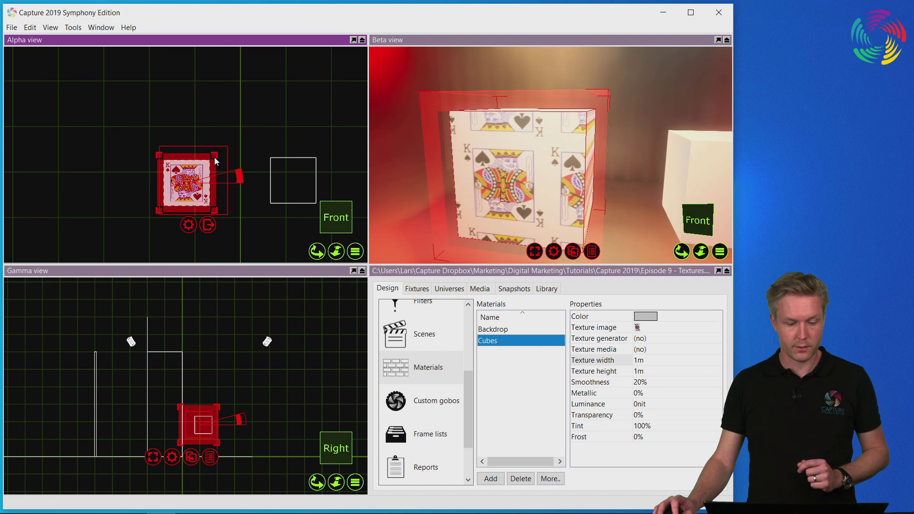
pyautogui.moveTo(215, 150)
pyautogui.mouseDown()
pyautogui.moveTo(209, 145)
pyautogui.moveTo(252, 114)
pyautogui.moveTo(210, 168)
pyautogui.moveTo(207, 157)
pyautogui.mouseUp()
pyautogui.moveTo(181, 195); pyautogui.dragTo(191, 194)
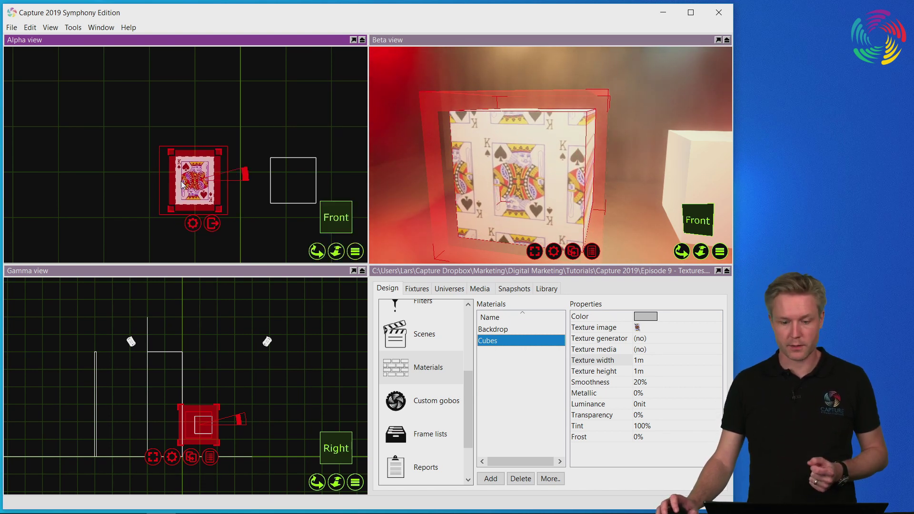
pyautogui.scroll(-3, 553, 173)
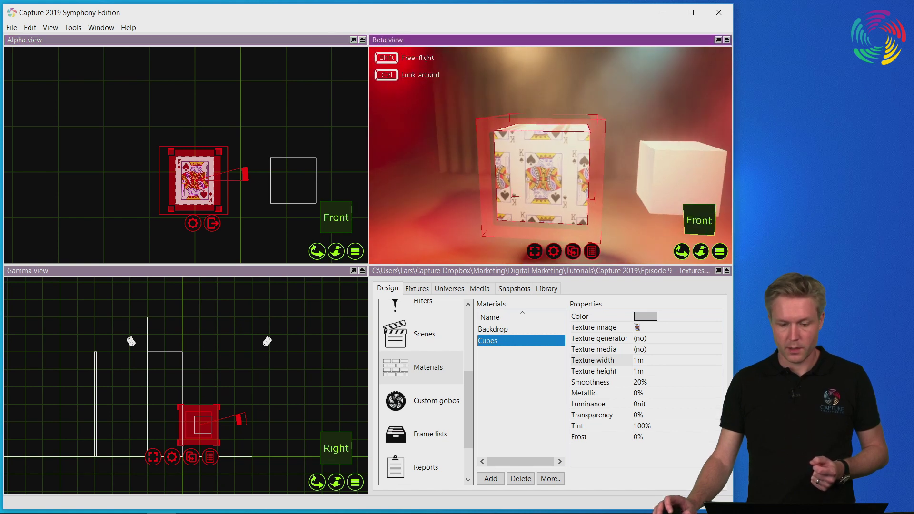
pyautogui.moveTo(514, 195); pyautogui.dragTo(608, 210, button='right')
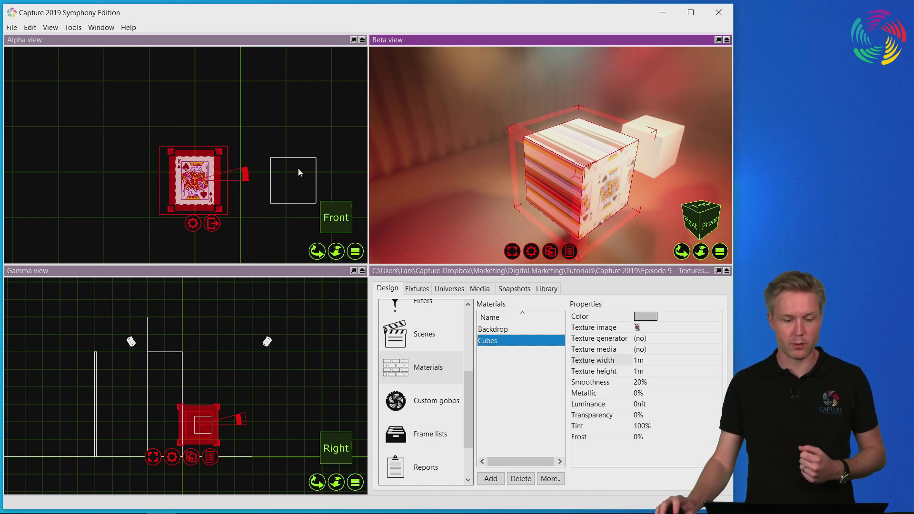
pyautogui.moveTo(204, 195); pyautogui.dragTo(229, 163)
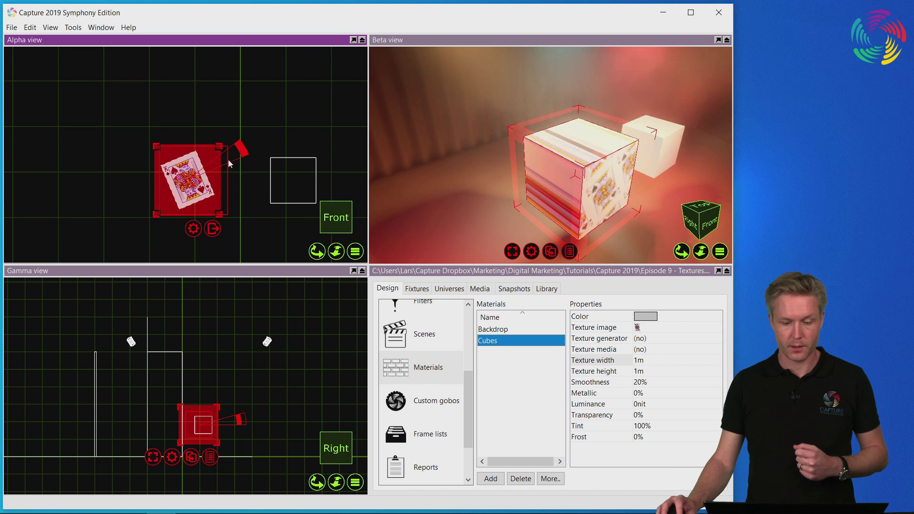
# Deselect the card cube, set the 3D view to Front, and select the white right cube
pyautogui.click(249, 214)
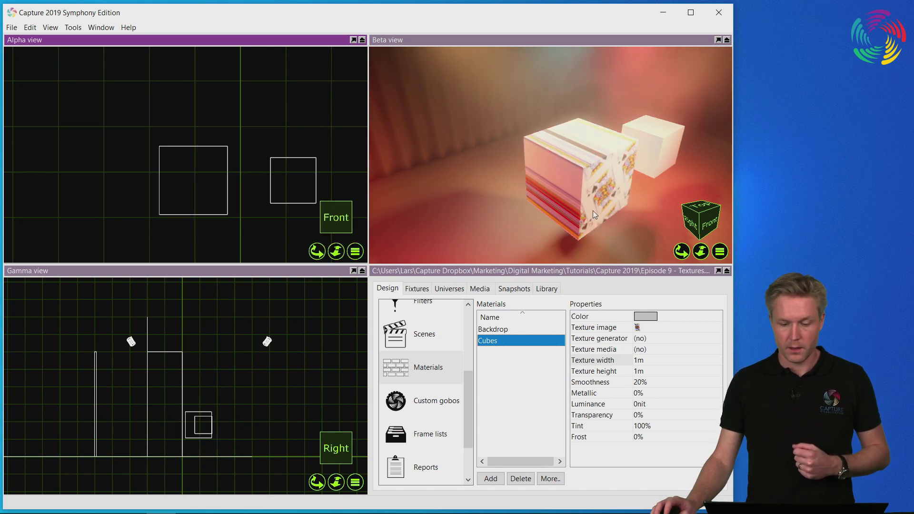
pyautogui.scroll(-3, 600, 207)
pyautogui.click(607, 204)
pyautogui.press('f')
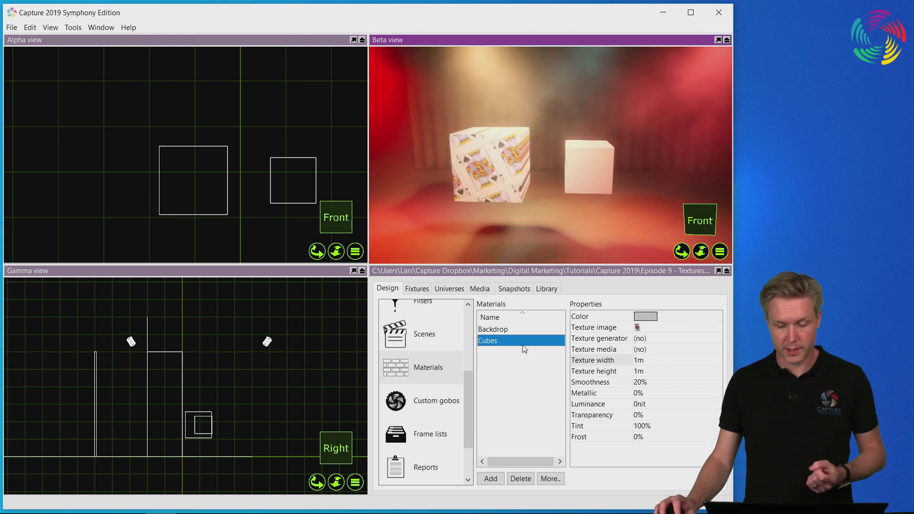
pyautogui.click(584, 177)
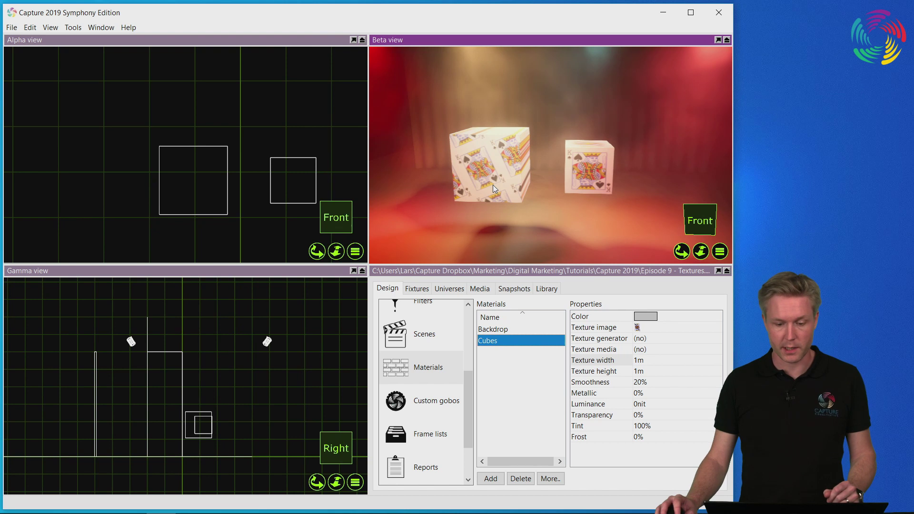
# Select both cubes and place one shared material mapping shifted to cover them
pyautogui.click(498, 178)
pyautogui.keyDown('ctrl'); pyautogui.click(588, 180); pyautogui.keyUp('ctrl')
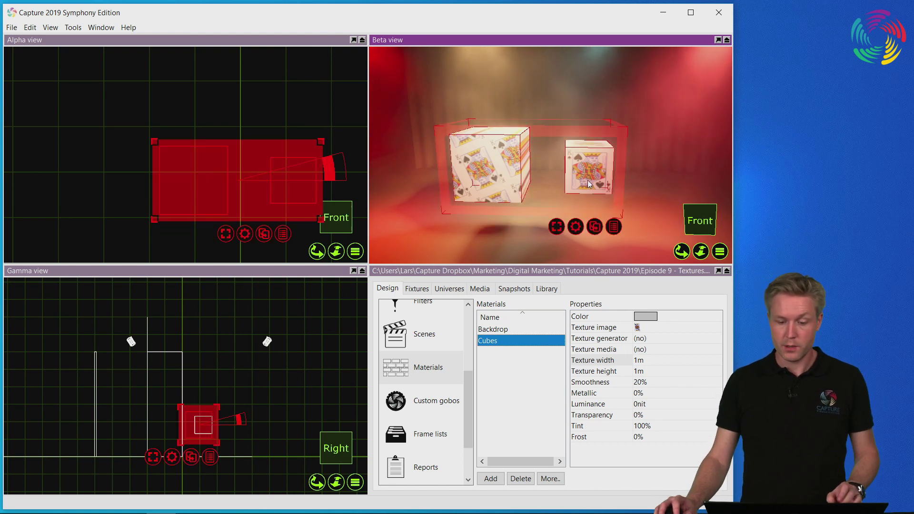
pyautogui.rightClick(245, 236)
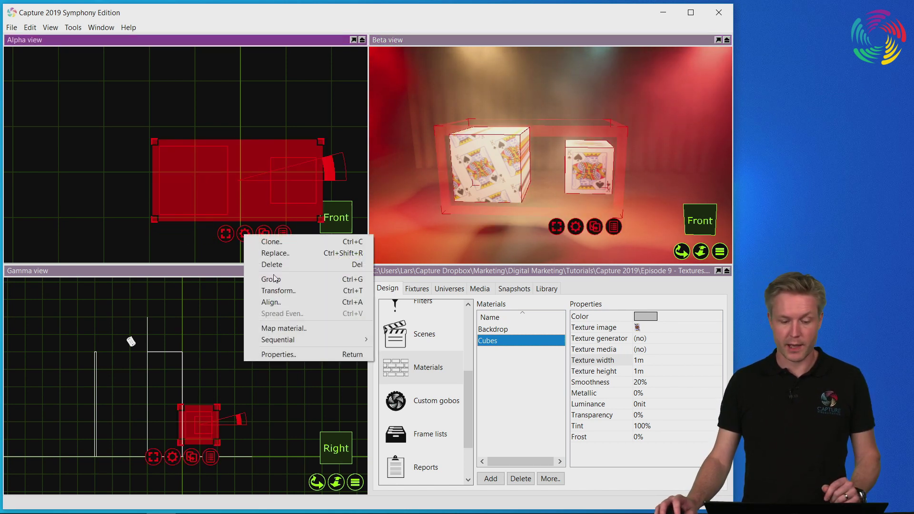
pyautogui.click(284, 328)
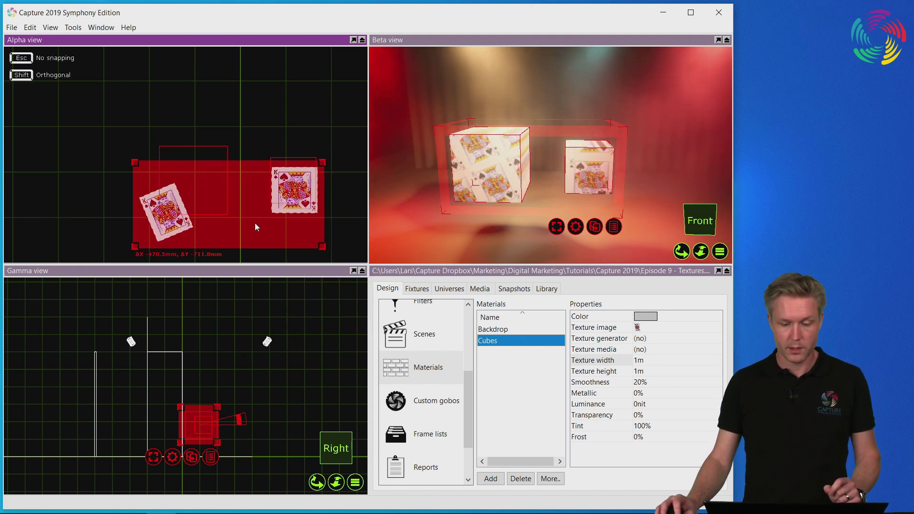
pyautogui.click(260, 209)
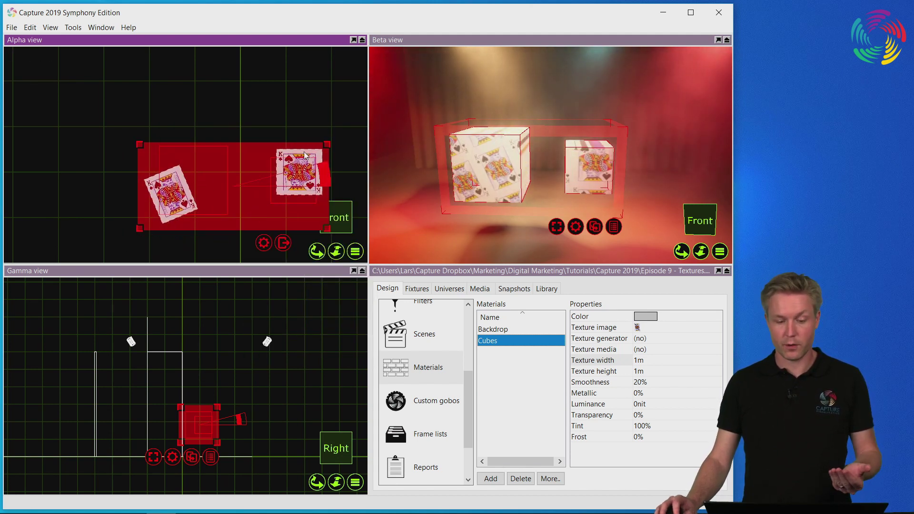
pyautogui.moveTo(279, 213)
pyautogui.mouseDown()
pyautogui.moveTo(302, 196)
pyautogui.moveTo(284, 221)
pyautogui.moveTo(251, 225)
pyautogui.moveTo(273, 212)
pyautogui.mouseUp()
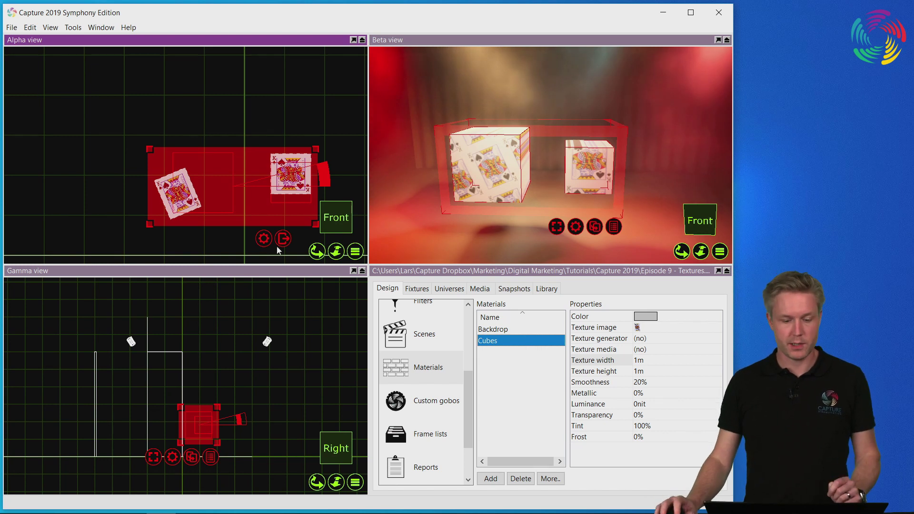
# Fit the shared mapping to the cubes' extents so one King card spans both
pyautogui.click(264, 239)
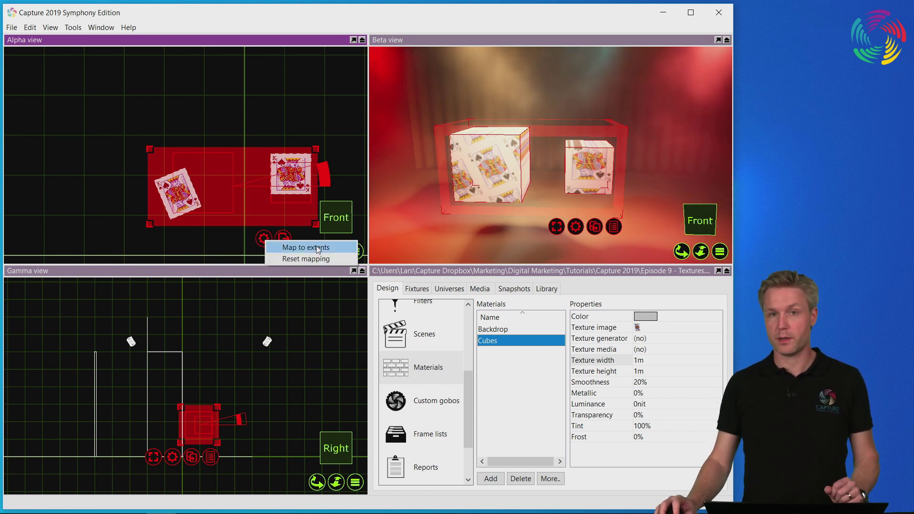
pyautogui.click(344, 250)
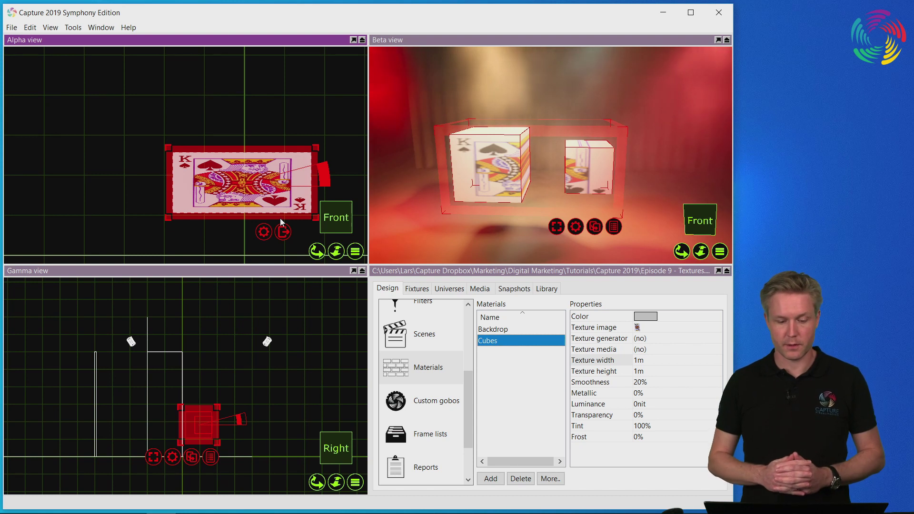
# Raise the right cube slightly and select the Cubes material's Luminance property
pyautogui.click(297, 113)
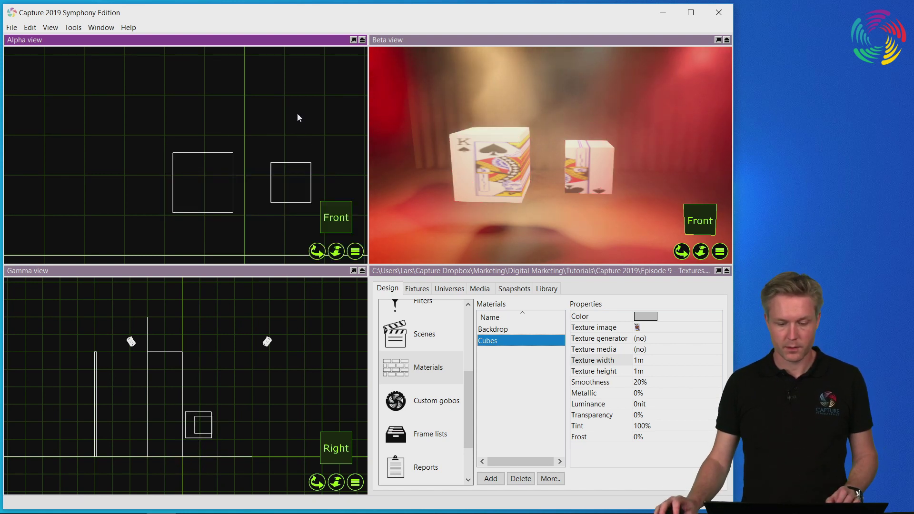
pyautogui.click(585, 170)
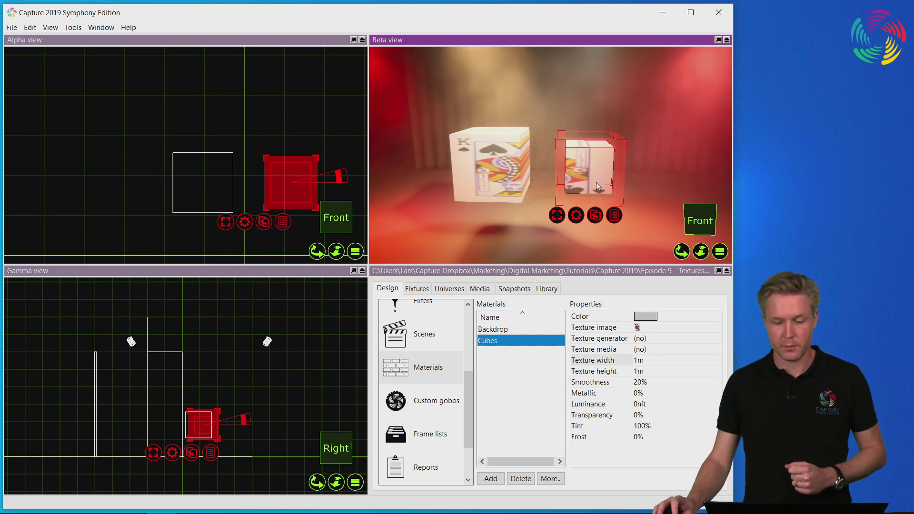
pyautogui.moveTo(598, 182)
pyautogui.mouseDown()
pyautogui.moveTo(603, 130)
pyautogui.moveTo(648, 199)
pyautogui.moveTo(603, 170)
pyautogui.mouseUp()
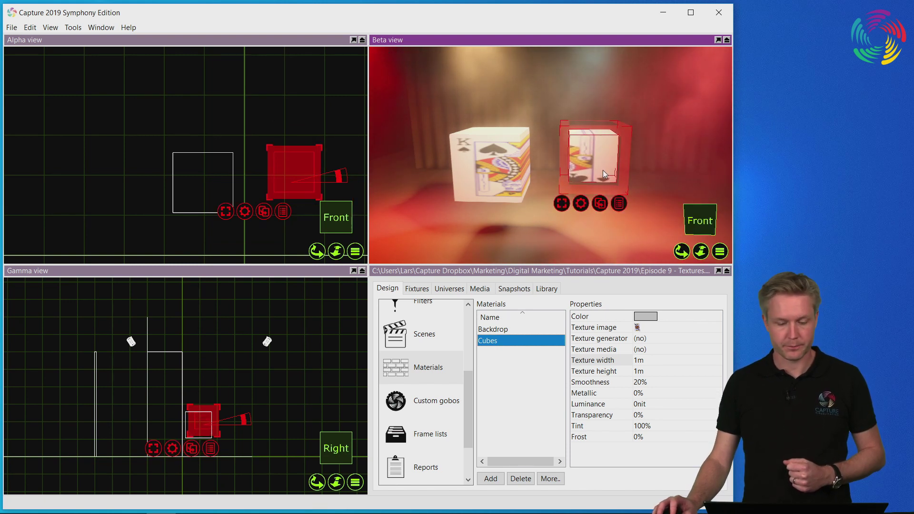
pyautogui.scroll(-2, 283, 138)
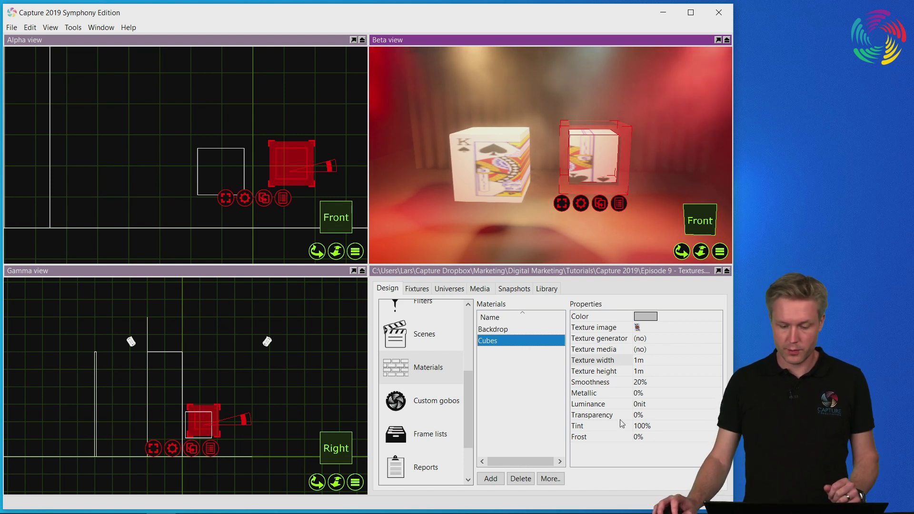
pyautogui.click(623, 405)
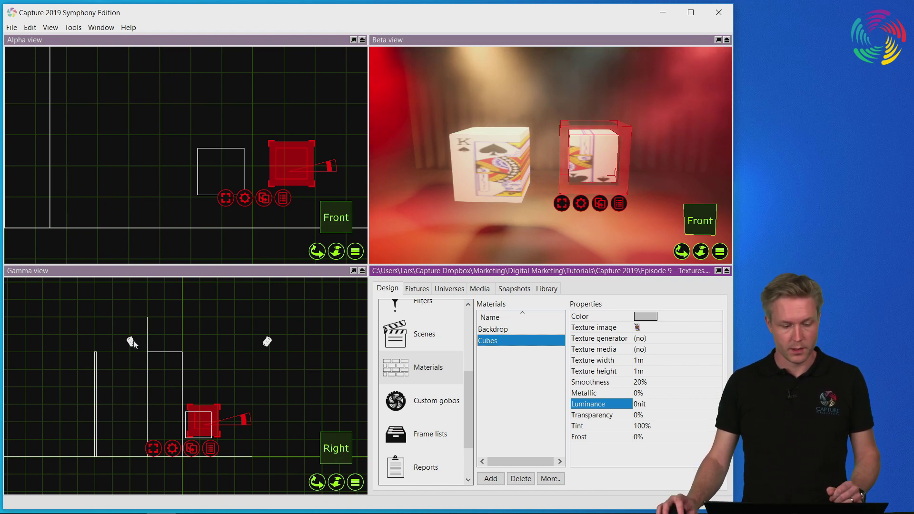
# Turn down the dimmer on the lighting truss fixtures above the stage
pyautogui.click(161, 345)
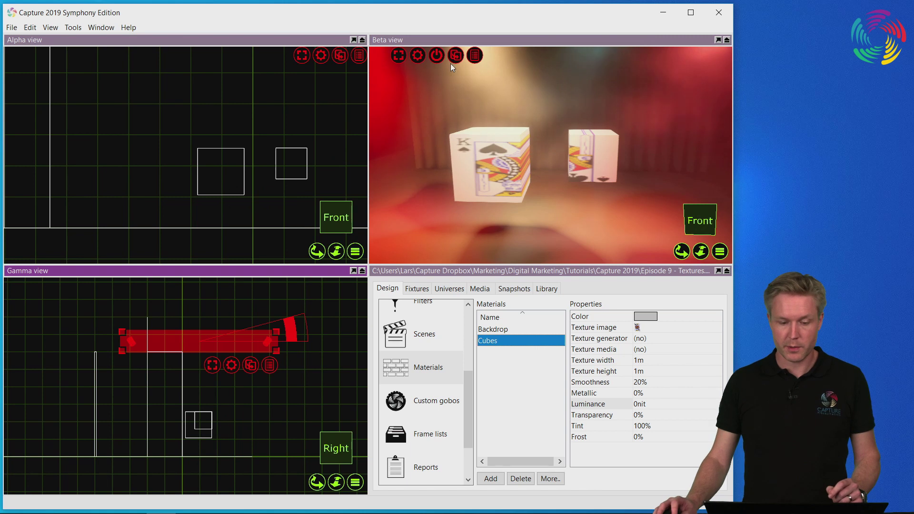
pyautogui.click(437, 57)
pyautogui.click(437, 56)
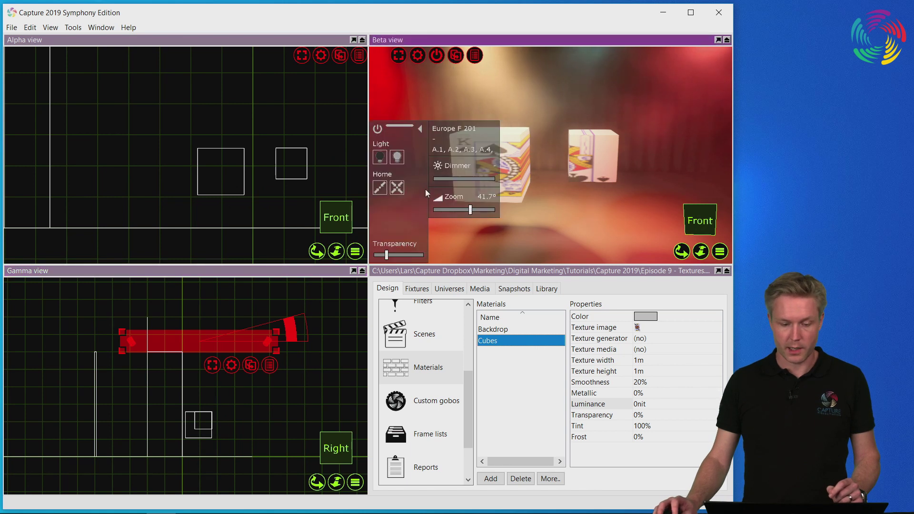
pyautogui.click(453, 183)
pyautogui.click(379, 129)
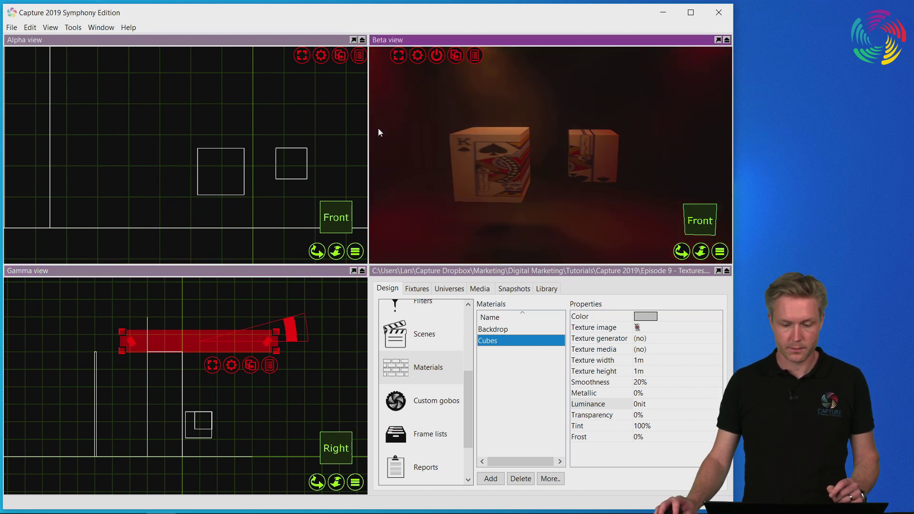
# Set the Cubes material's Luminance property to 50nit in Materials Properties
pyautogui.click(667, 420)
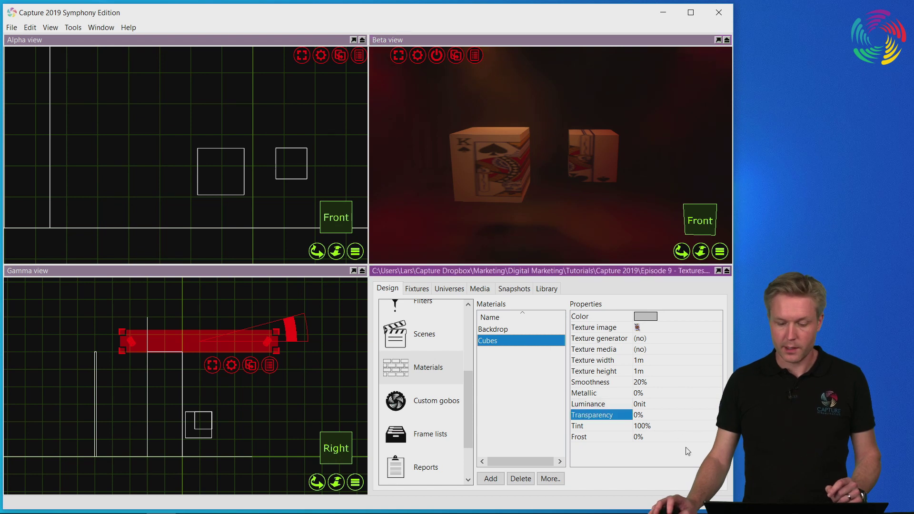
pyautogui.press('Up')
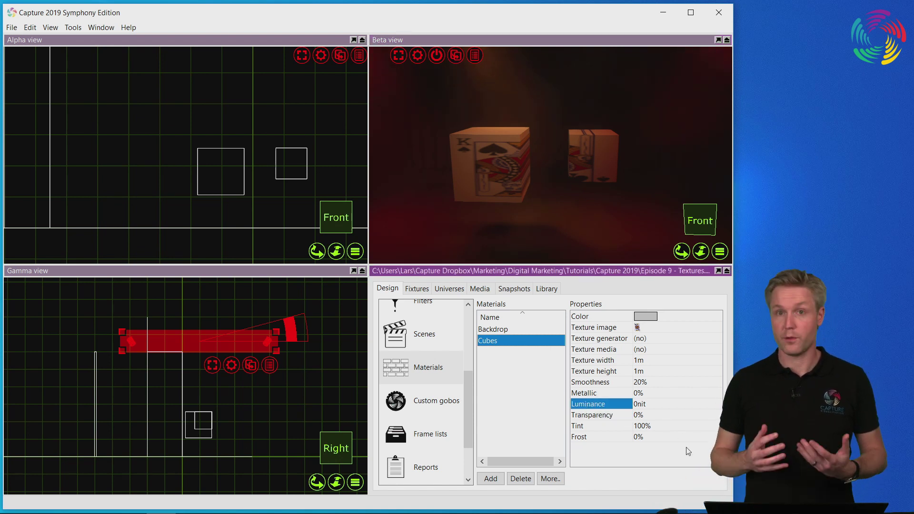
pyautogui.press('Return')
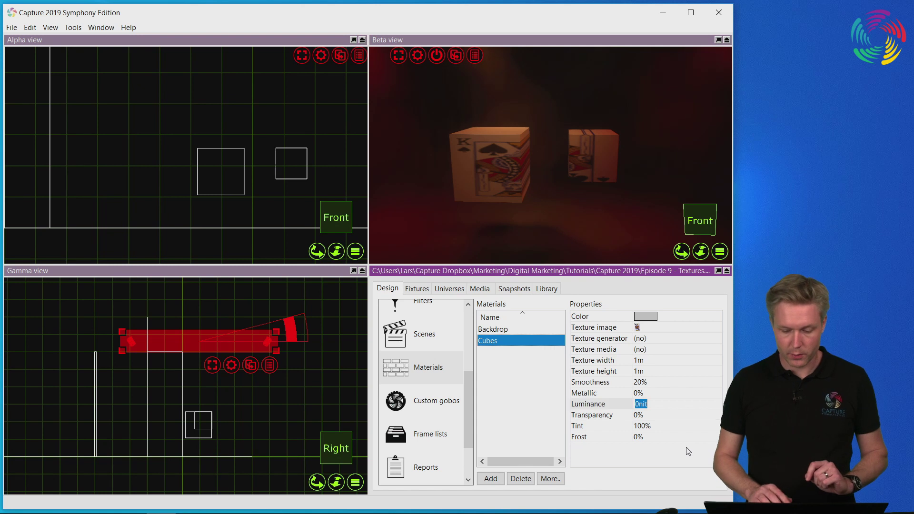
pyautogui.write('50')
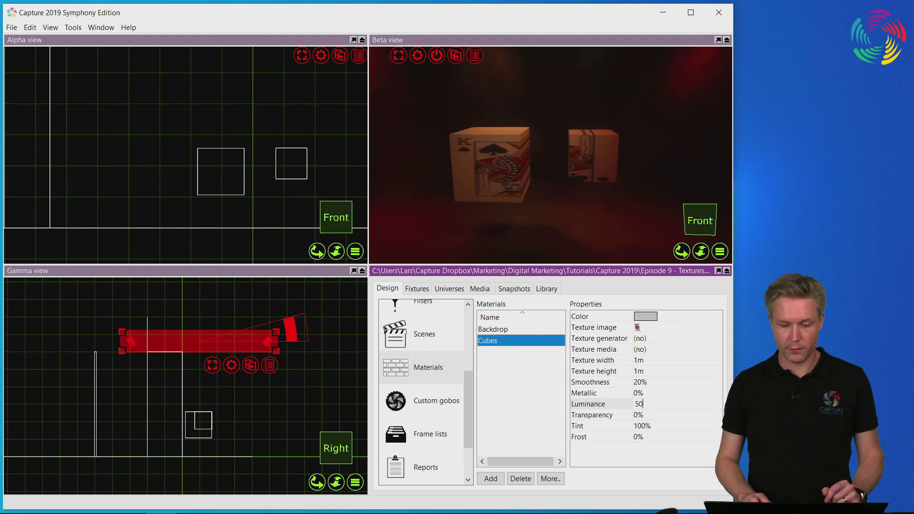
pyautogui.press('Return')
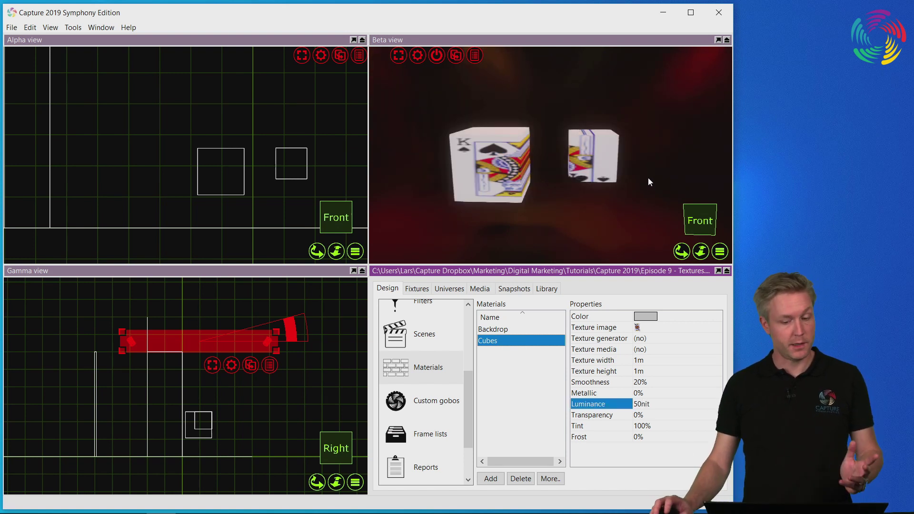
pyautogui.scroll(-3, 593, 189)
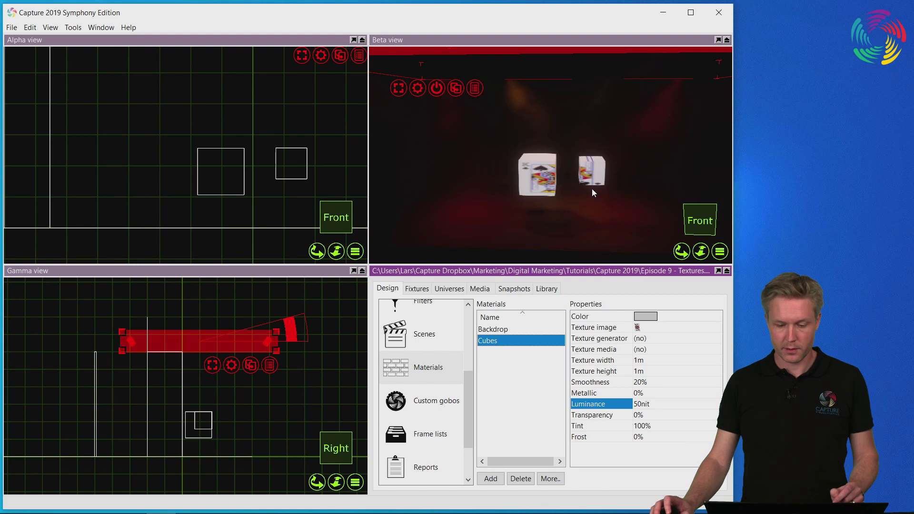
pyautogui.moveTo(594, 193); pyautogui.dragTo(590, 193)
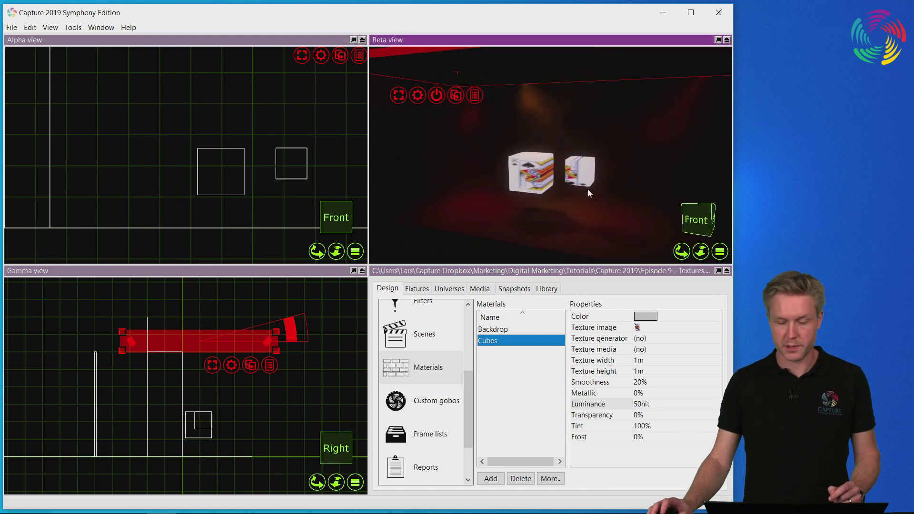
pyautogui.click(287, 198)
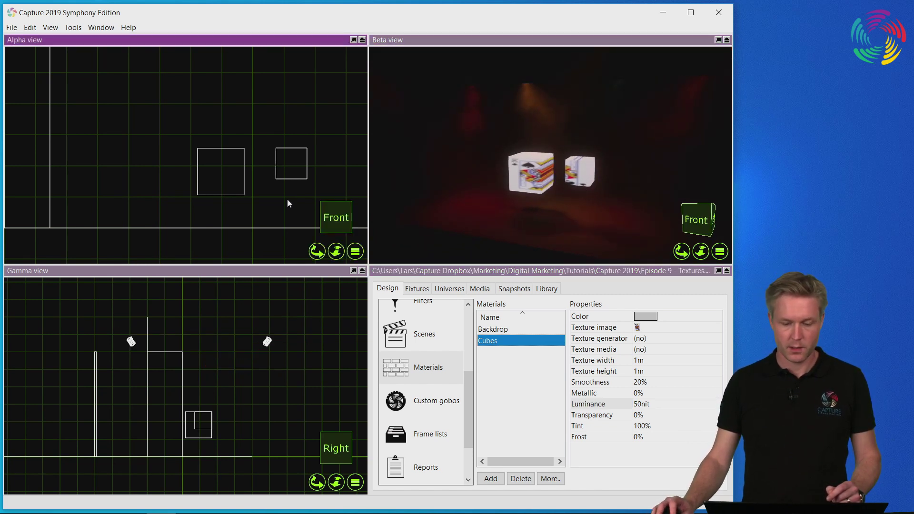